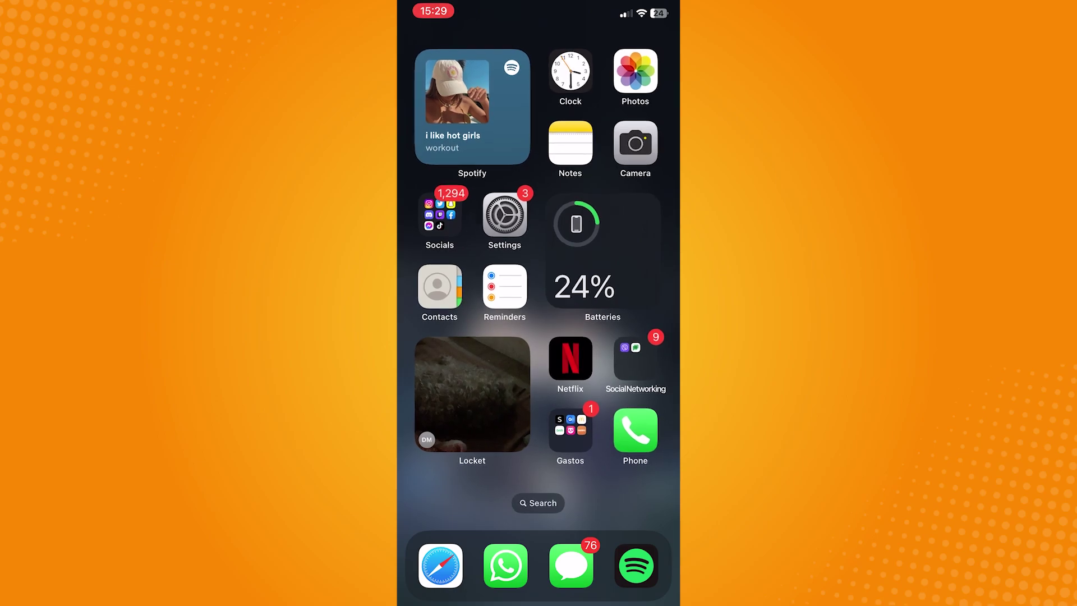
Launch TikTok from the Socials folder on the home screen
left_click(439, 217)
left_click(574, 363)
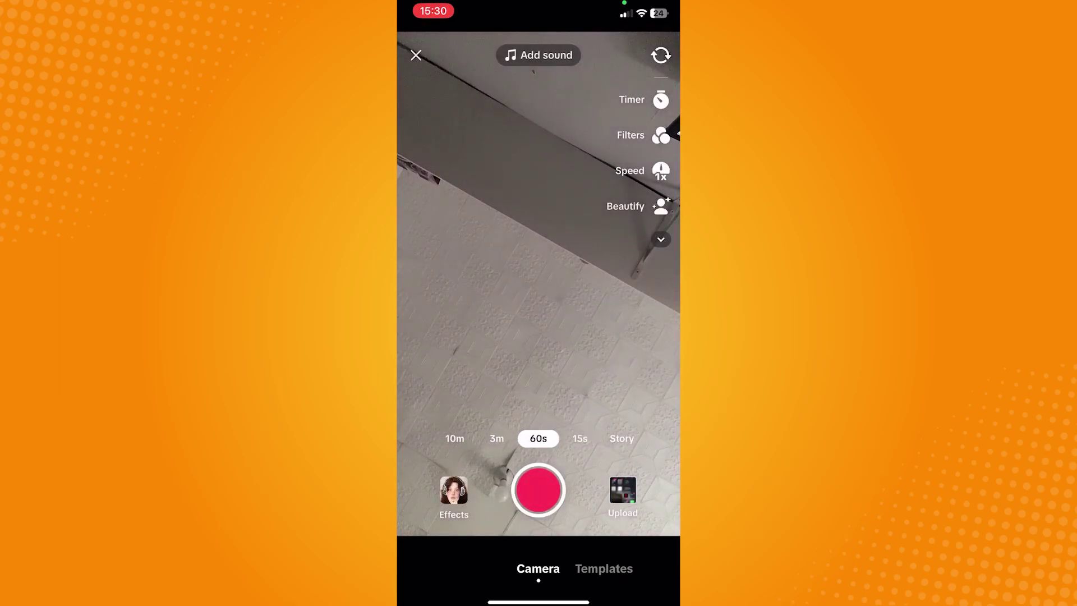
Toggle the recording length to 3 minutes and back to 60 seconds
left_click(496, 438)
left_click(579, 439)
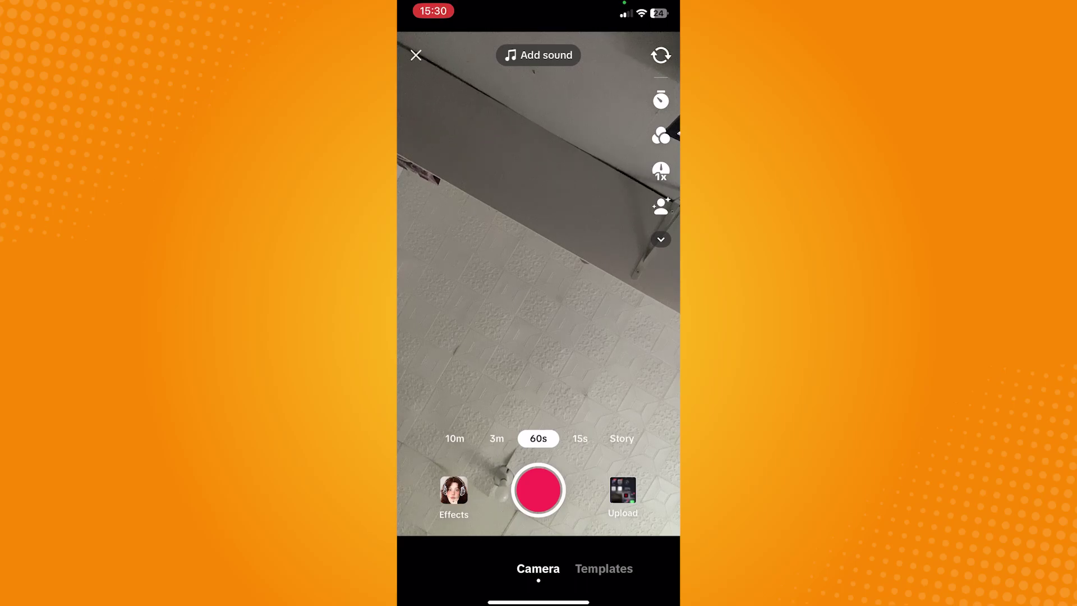
Bring up the camera effects panel and its Discover effects search page
left_click(454, 490)
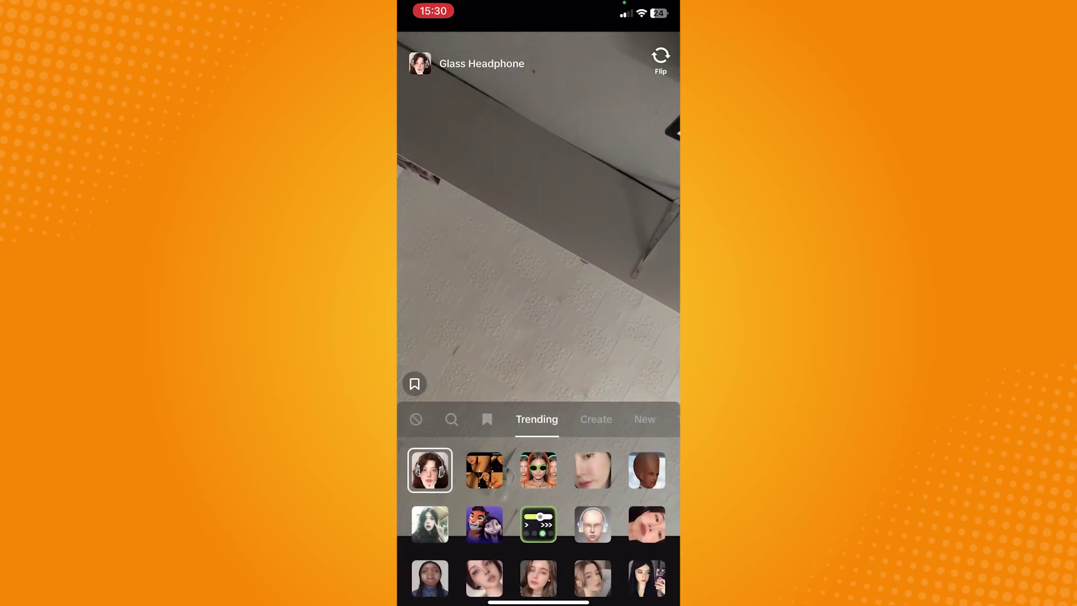
left_click(451, 419)
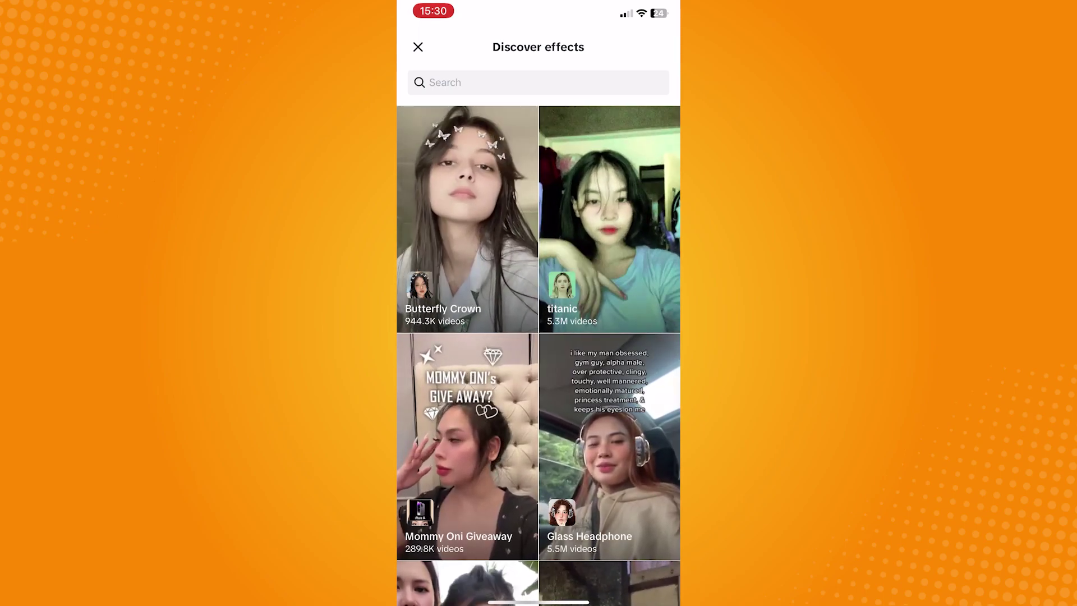
Search effects for 'y2k' and apply y2k star hair pin
left_click(538, 82)
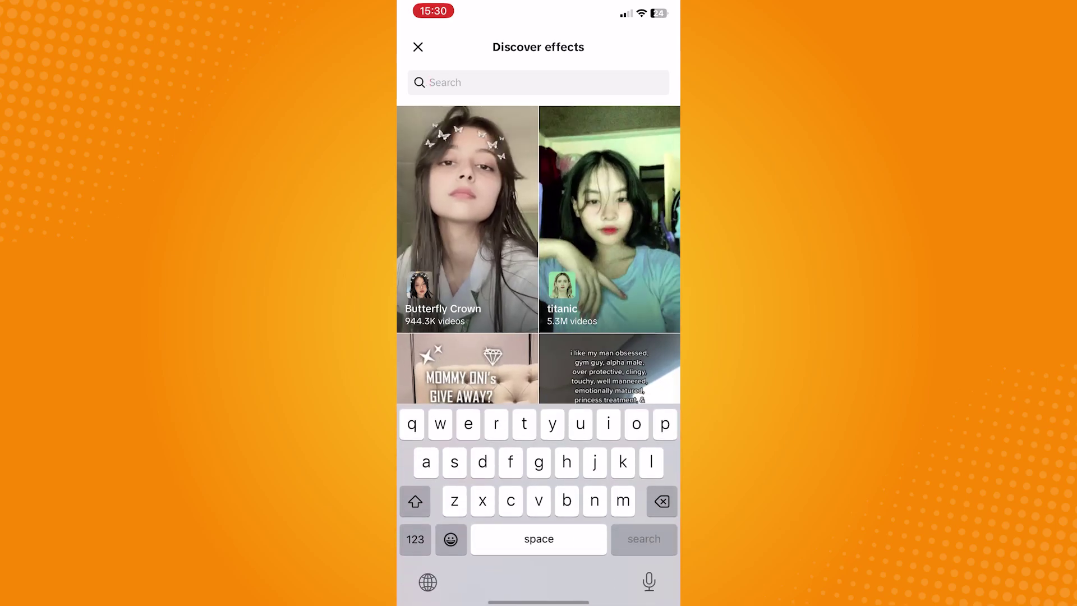
type("y2k")
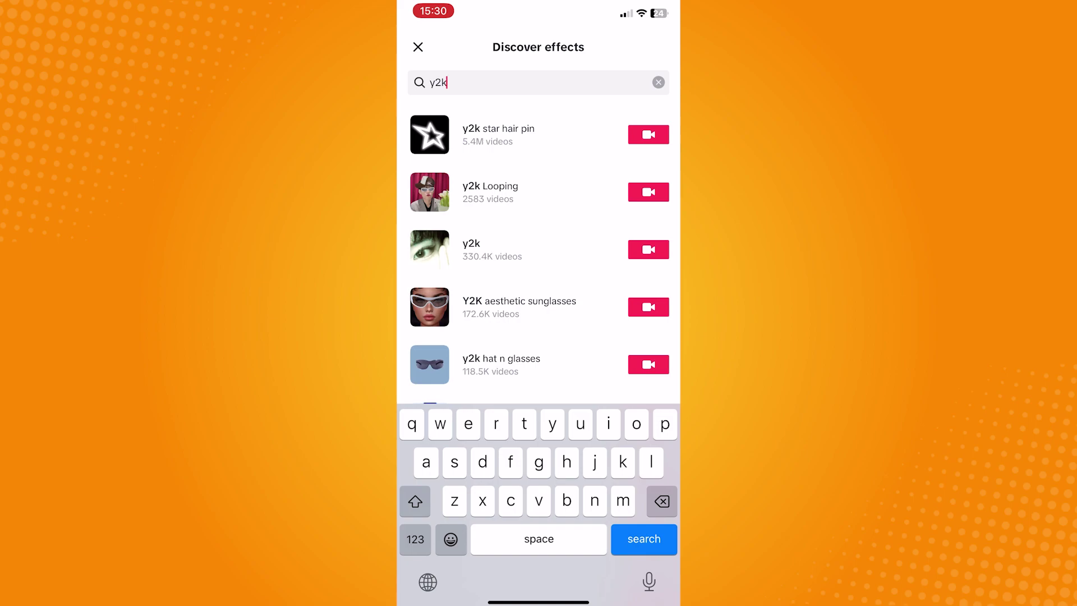
left_click(648, 135)
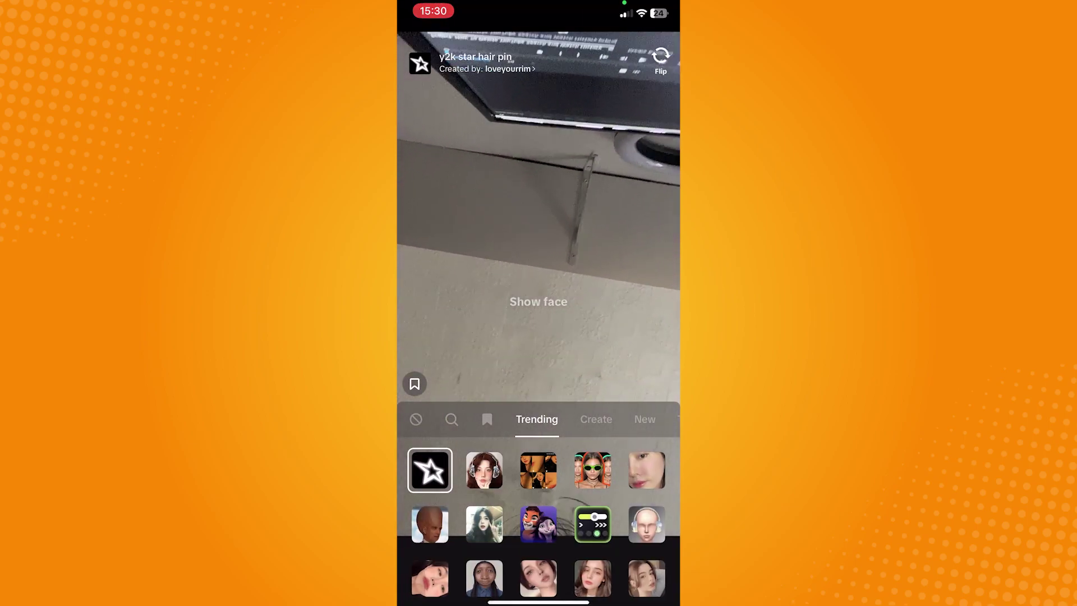
Check the Favorites effects, then close the effects panel to return to recording
left_click(487, 419)
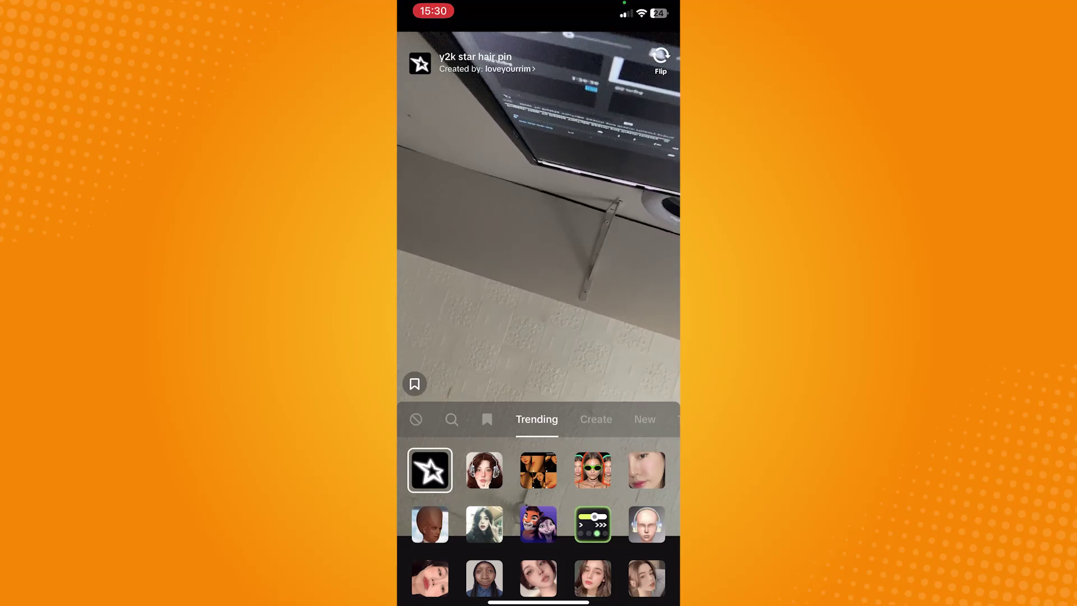
scroll(539, 521, "down", 5)
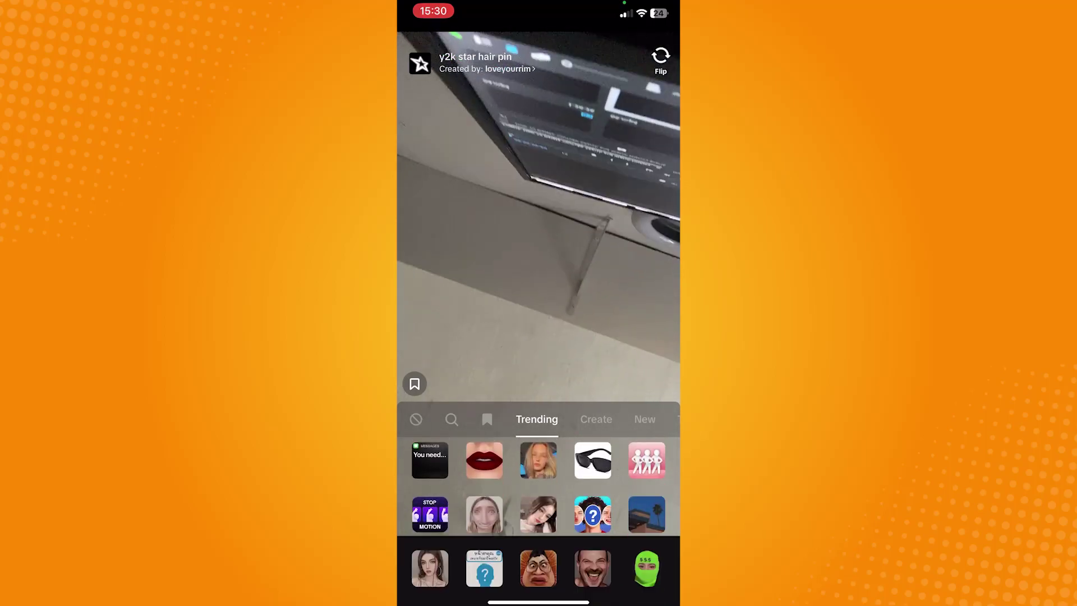
scroll(539, 522, "down", 5)
scroll(538, 521, "down", 3)
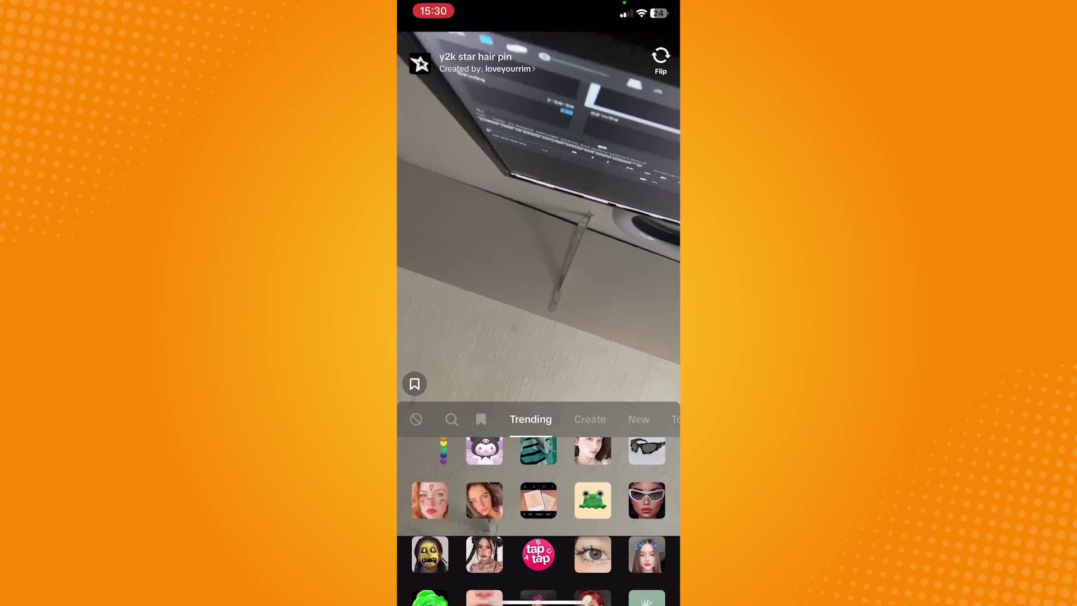
scroll(538, 521, "down", 3)
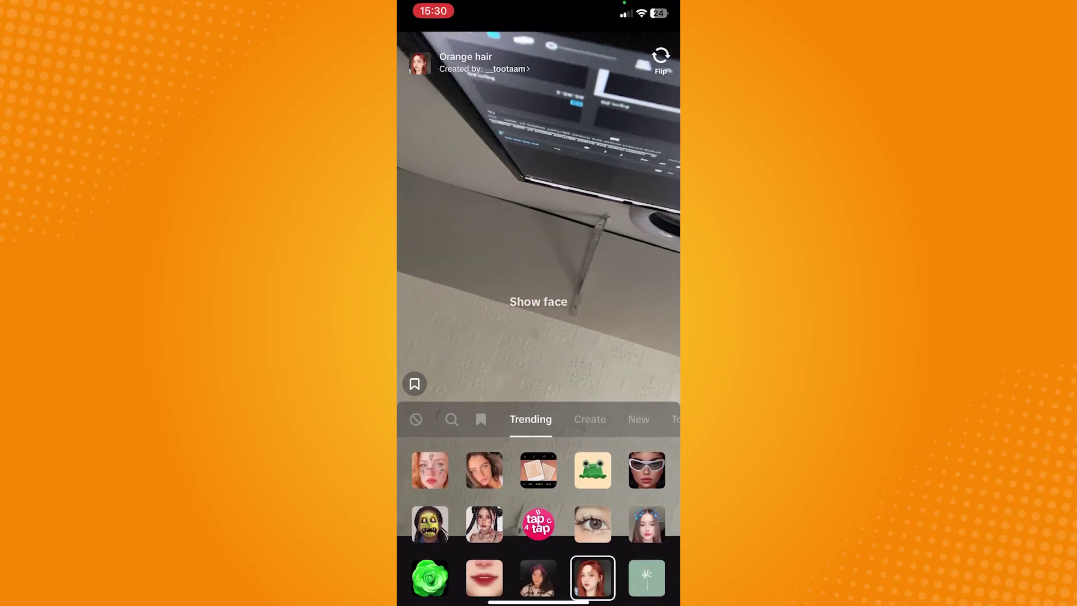
left_click(538, 210)
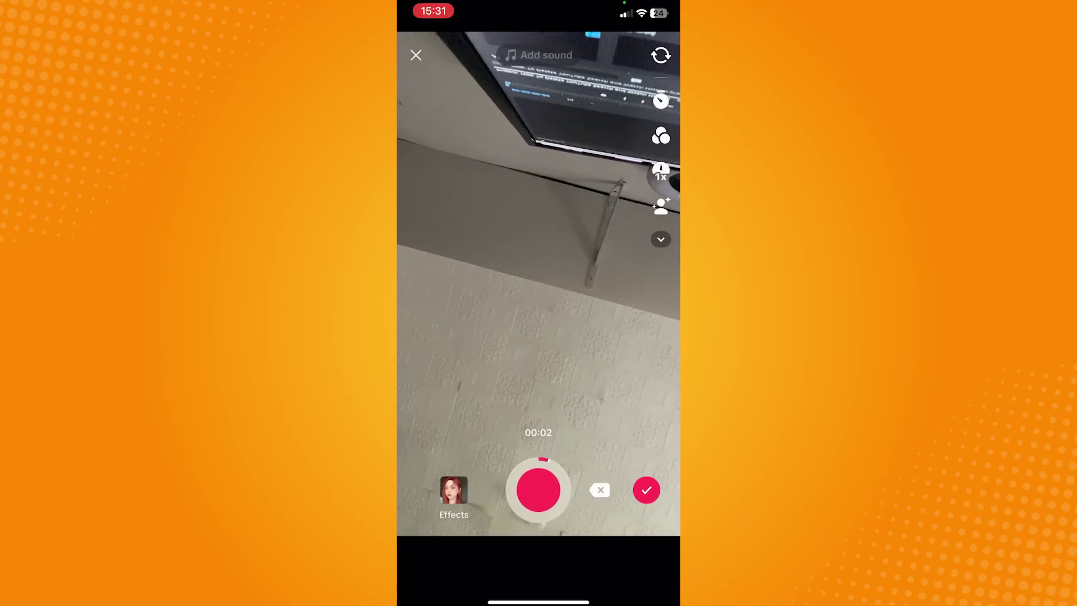
Finish the clip and open the Who can view this post sheet
left_click(646, 490)
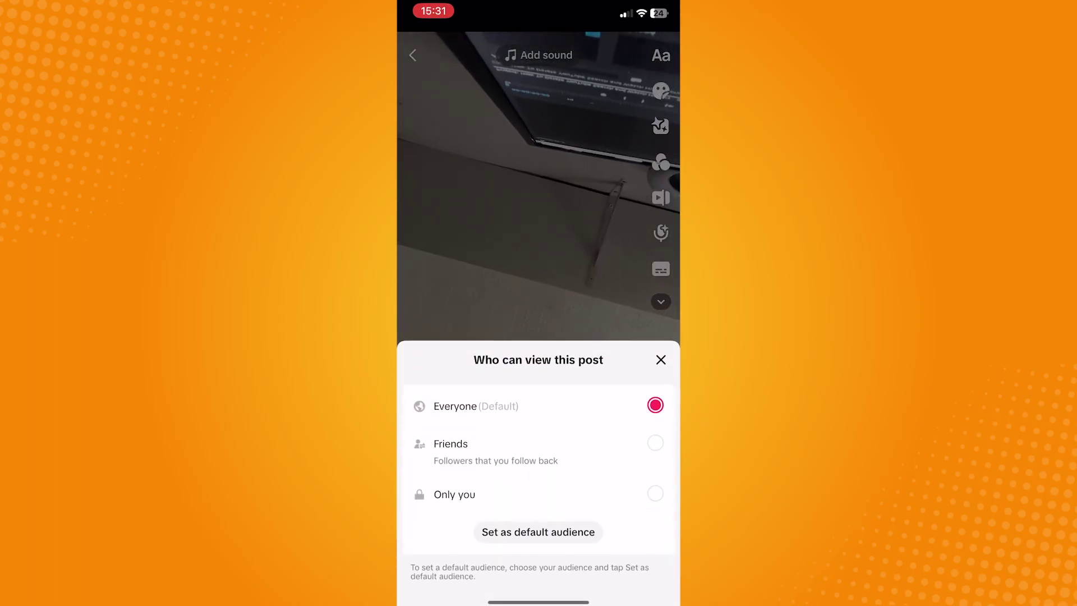